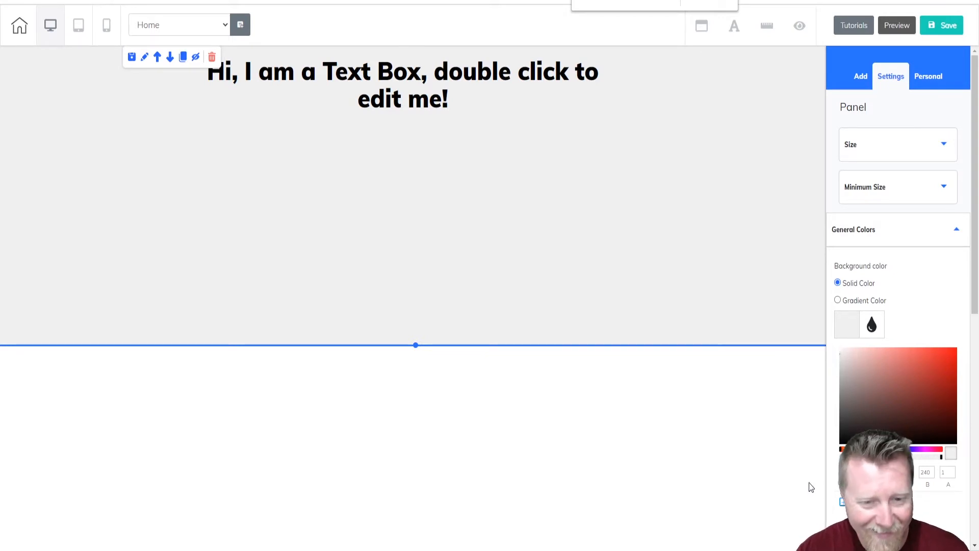
Set the panel's solid background color to the copied pale cream hex code.
key(ctrl+v)
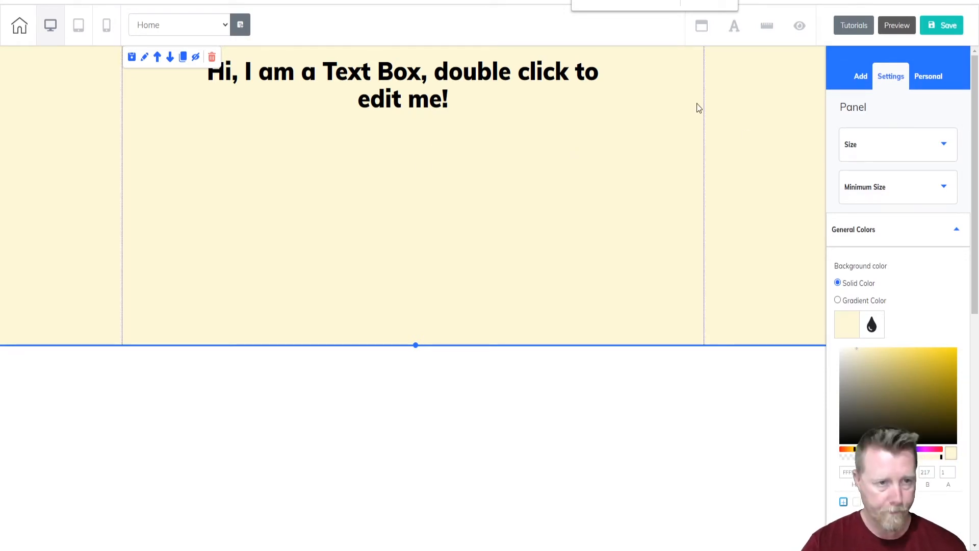
Clear the placeholder sentence from the heading text box at the top of the panel.
click(440, 101)
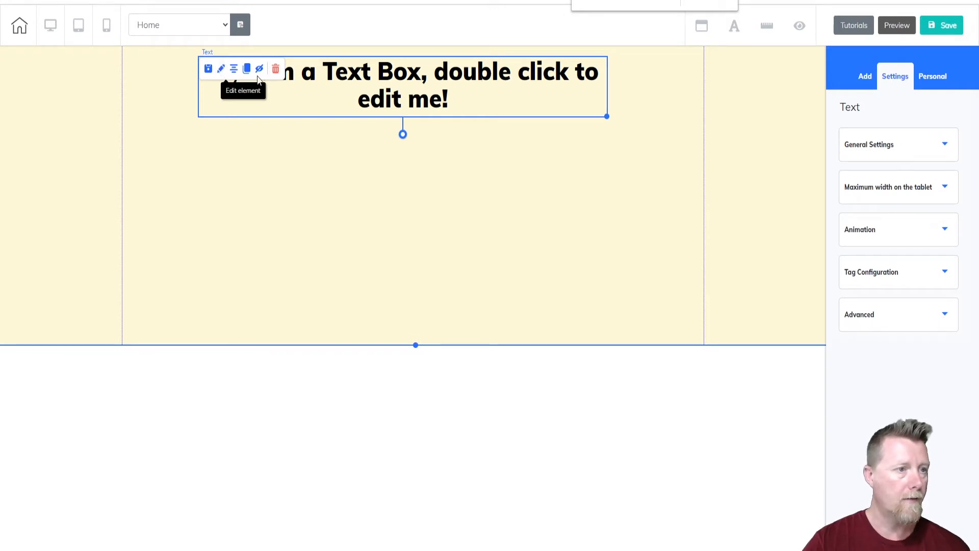
click(224, 67)
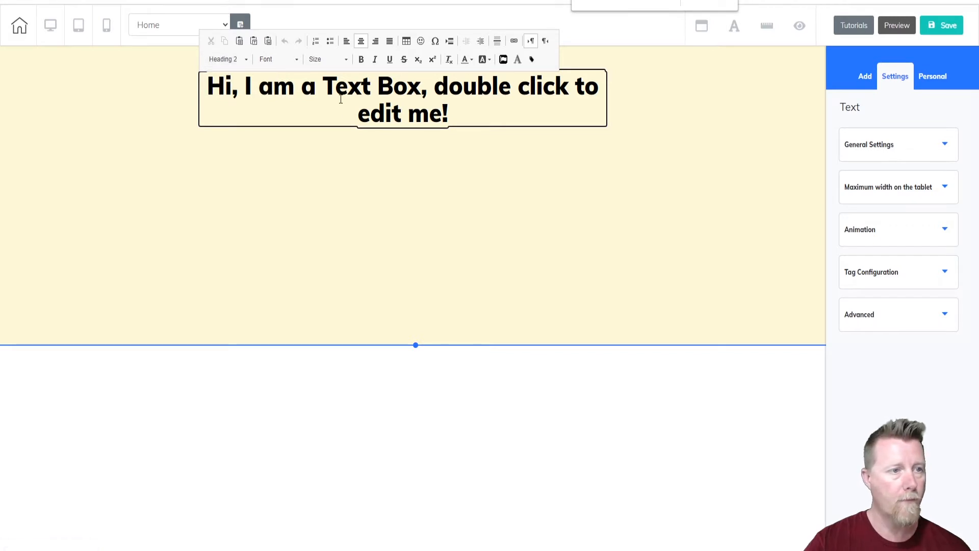
drag(453, 114, 209, 80)
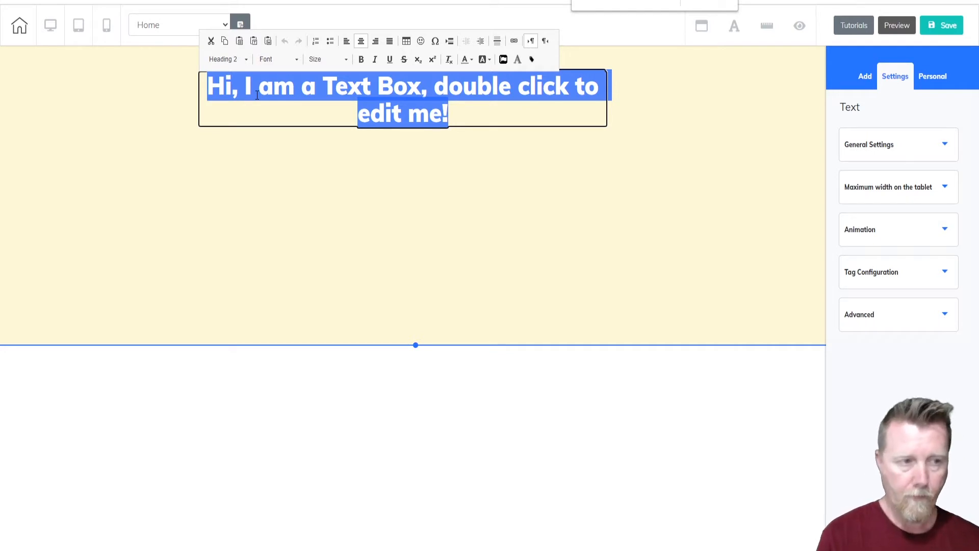
key(BackSpace)
text(IE)
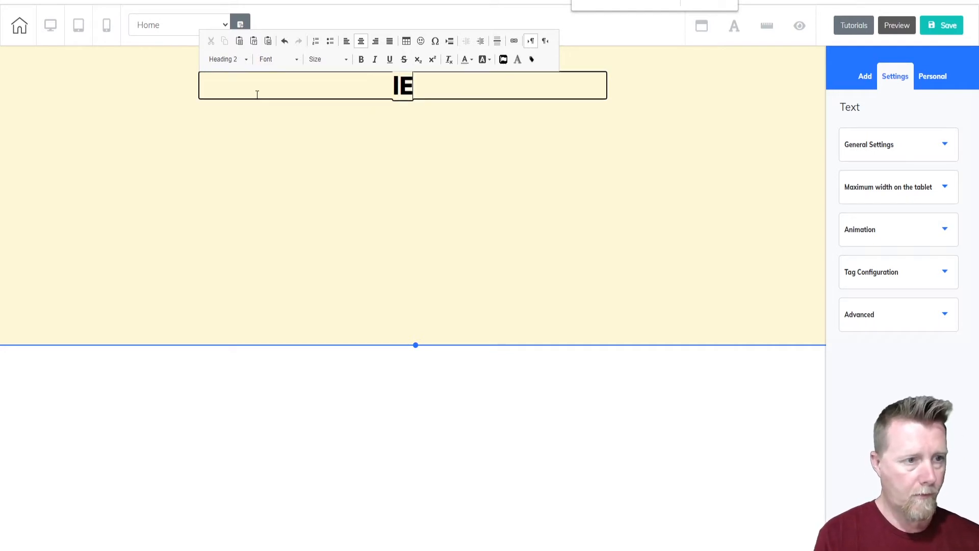
key(BackSpace)
key(BackSpace)
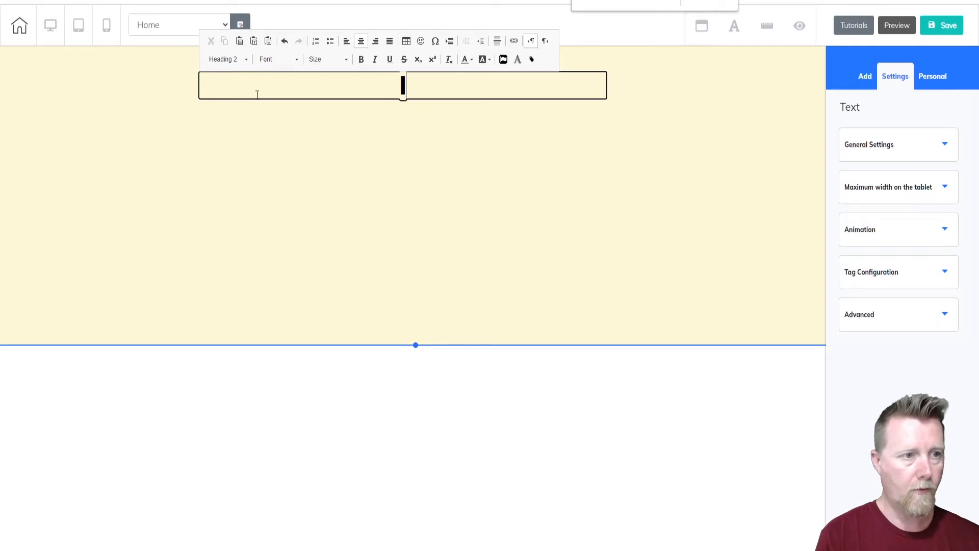
text(Lear)
key(BackSpace)
key(BackSpace)
key(BackSpace)
key(BackSpace)
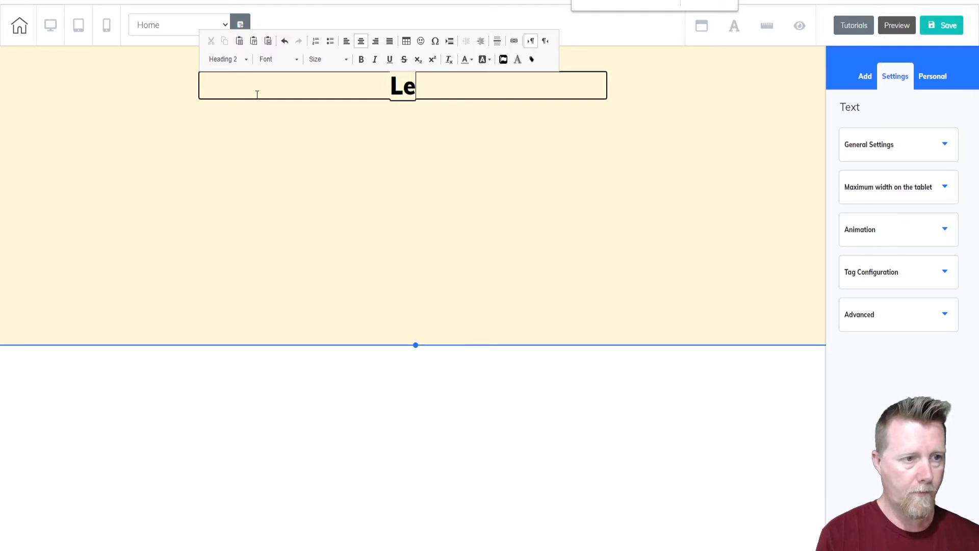
Write "Become a Master Woodwooker" as the heading text and finish editing it.
text(Be)
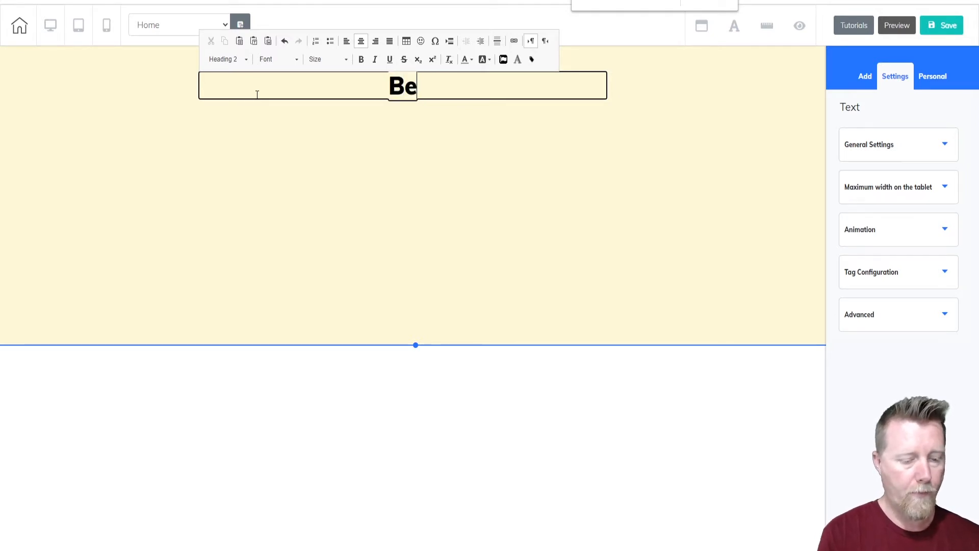
text(come a M)
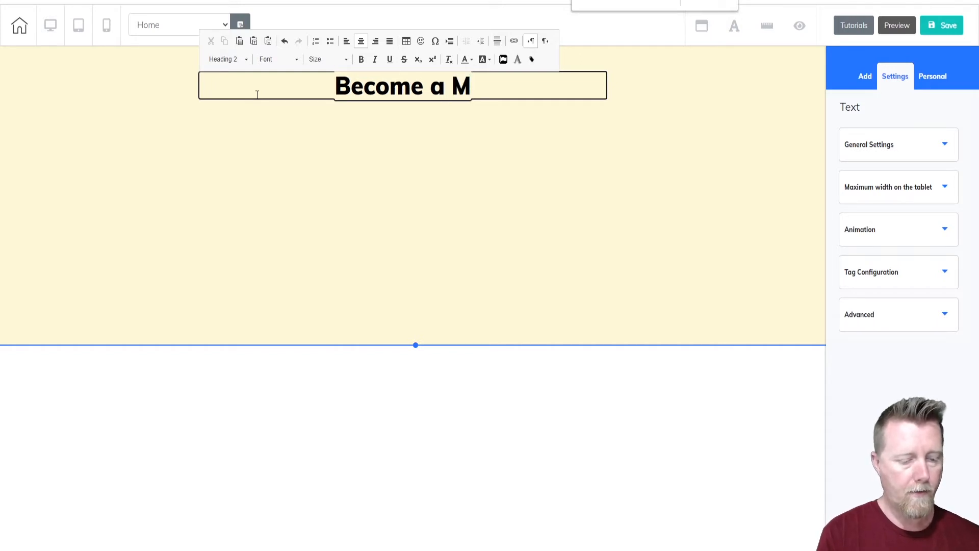
text(aster )
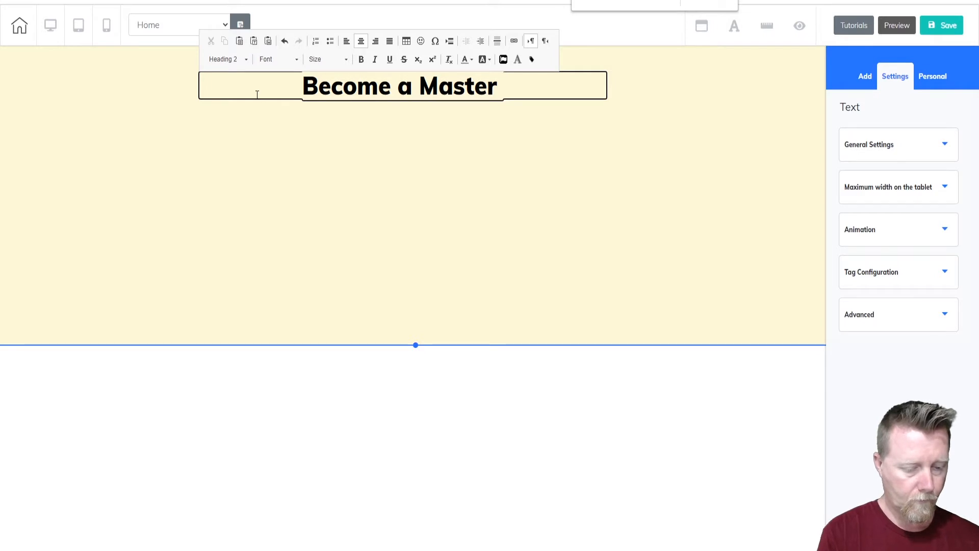
text(Woo)
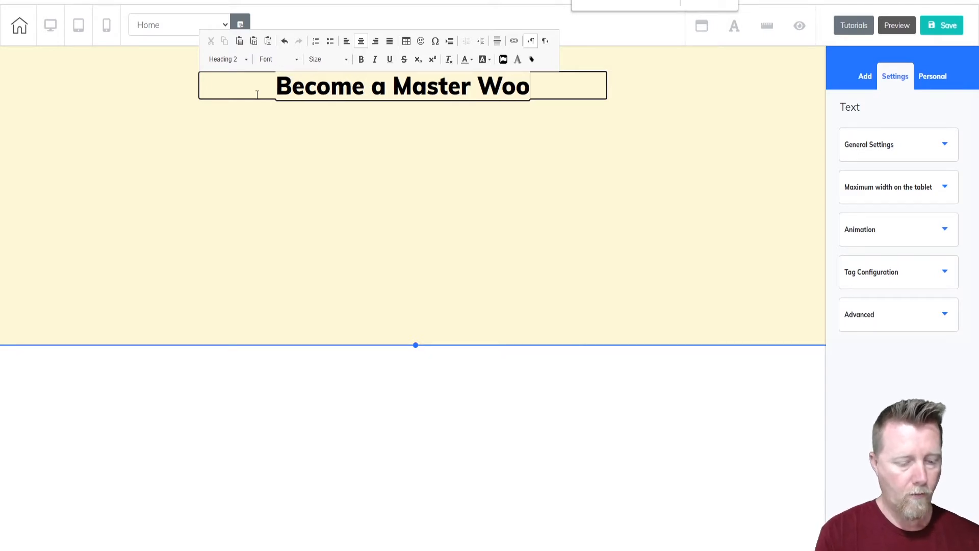
text(dwoo)
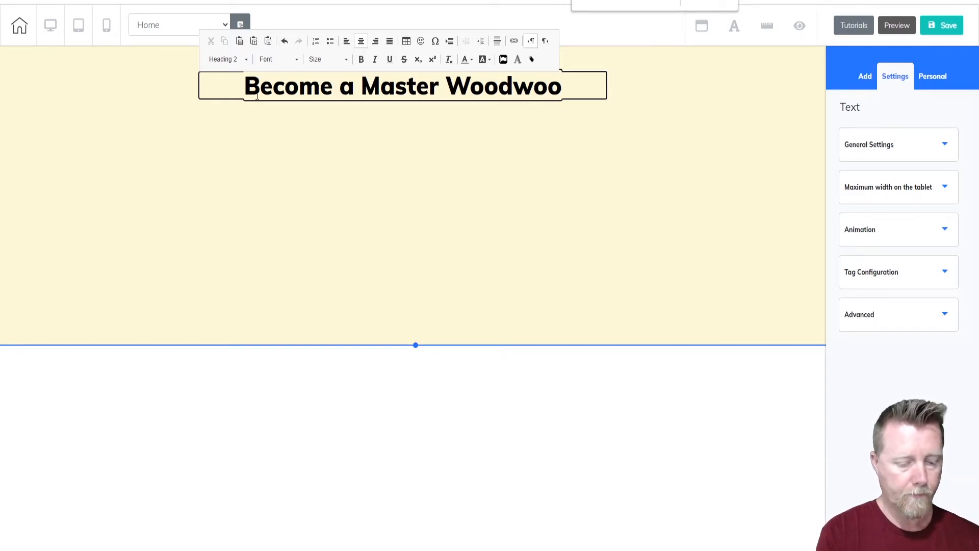
text(ker)
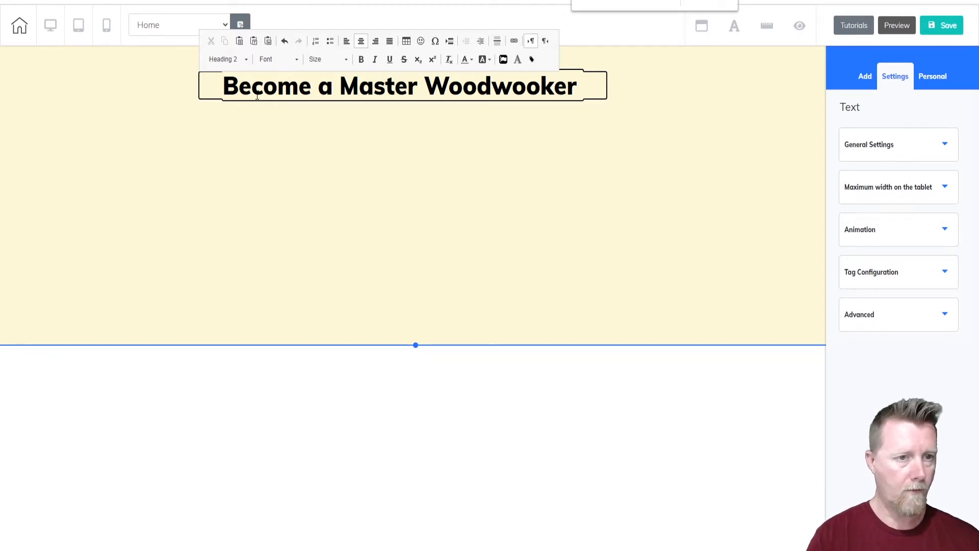
click(644, 123)
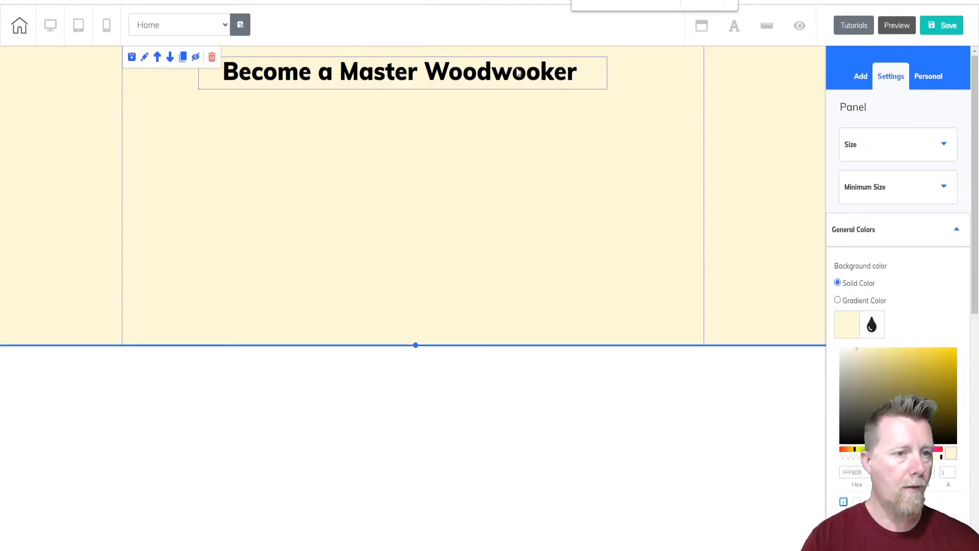
Select the heading text box and open the options for adding page content.
click(541, 68)
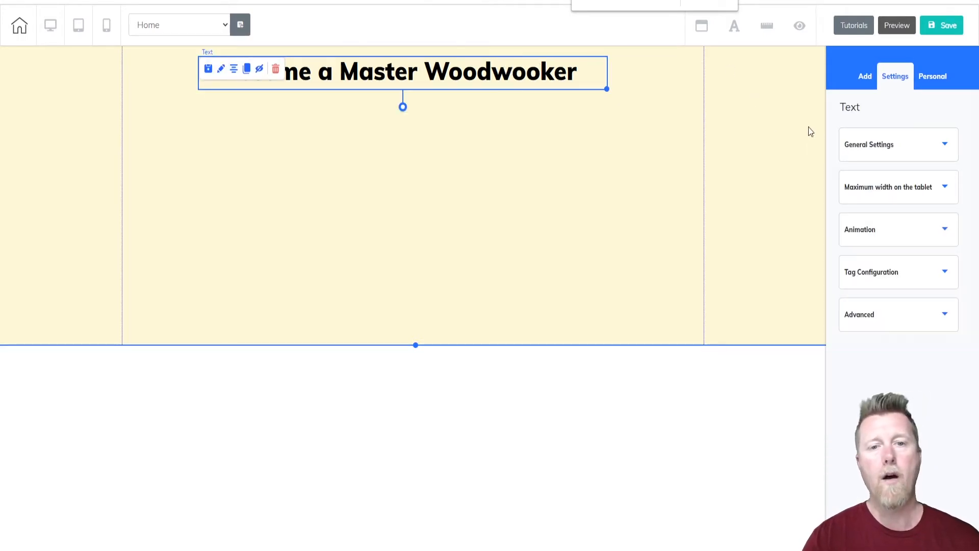
click(864, 80)
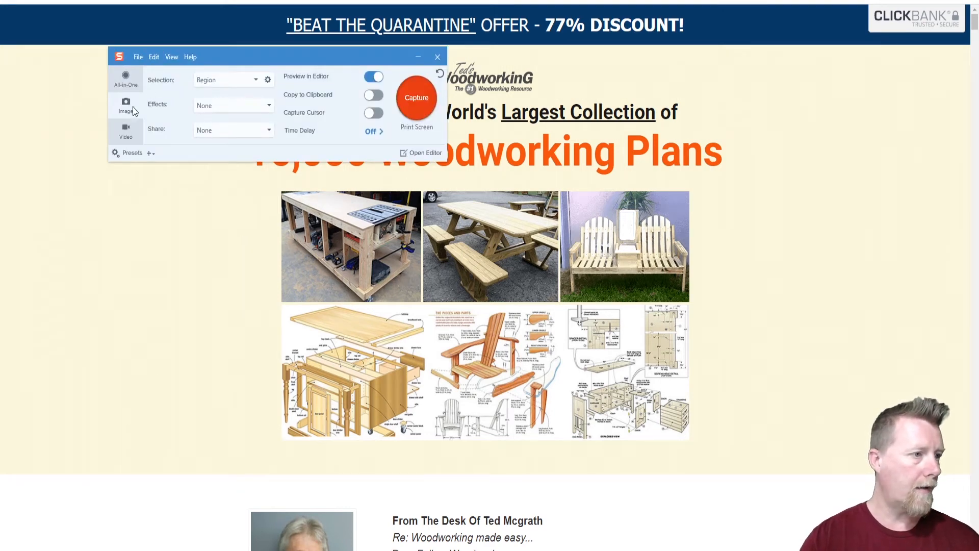
Capture the grid of six woodworking pictures on the Ted's Woodworking page as a region screenshot and close the capture tool.
click(435, 106)
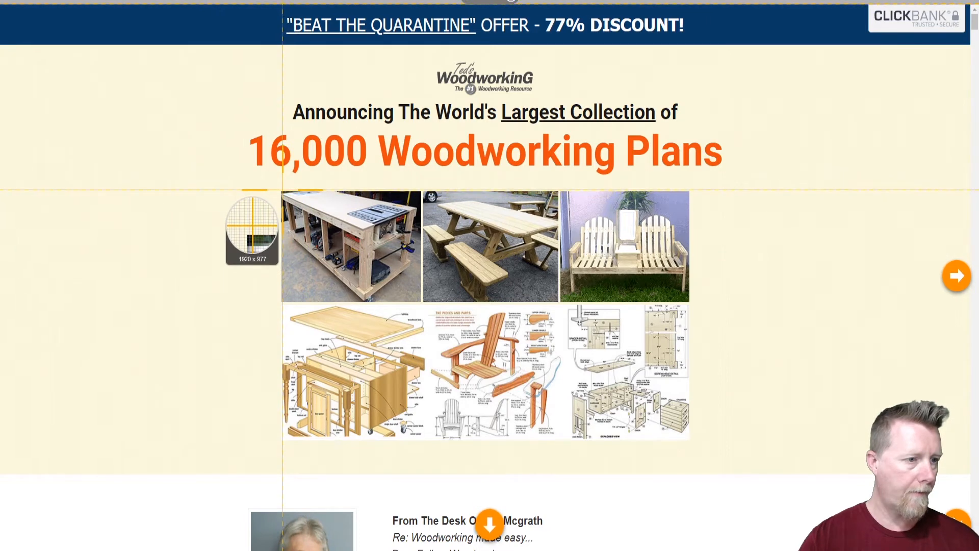
drag(280, 191, 689, 442)
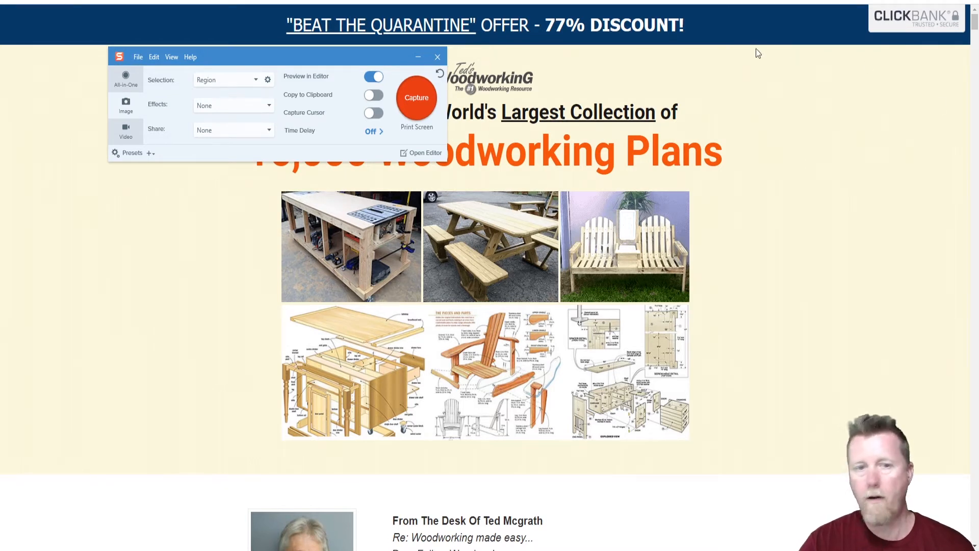
click(437, 56)
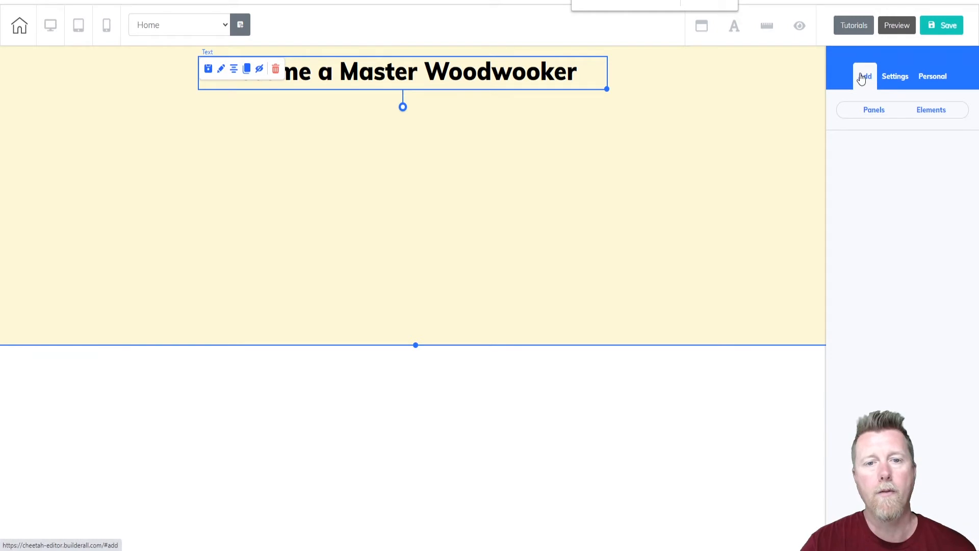
Add a horizontal image element to the page and return to the element list.
click(904, 111)
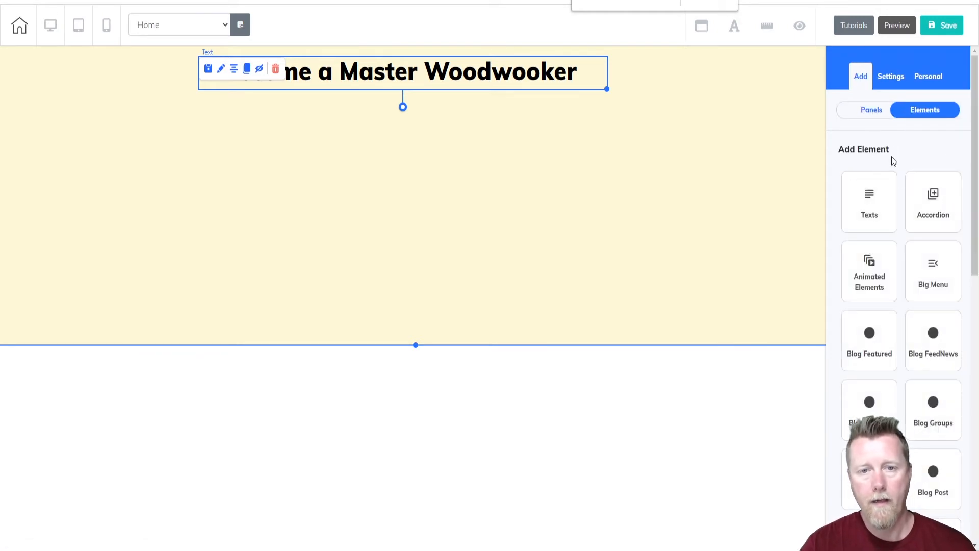
scroll(923, 387, down, 5)
scroll(923, 362, down, 3)
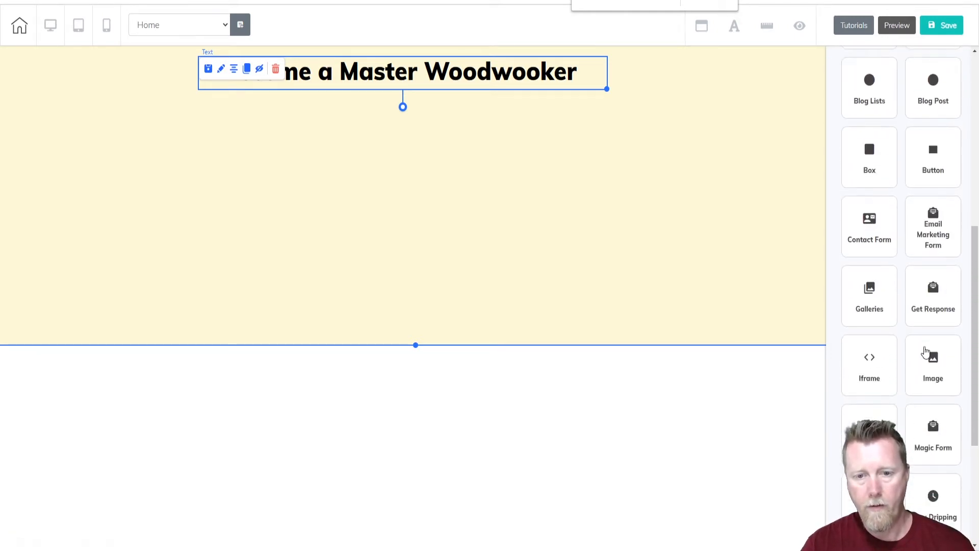
scroll(940, 306, down, 1)
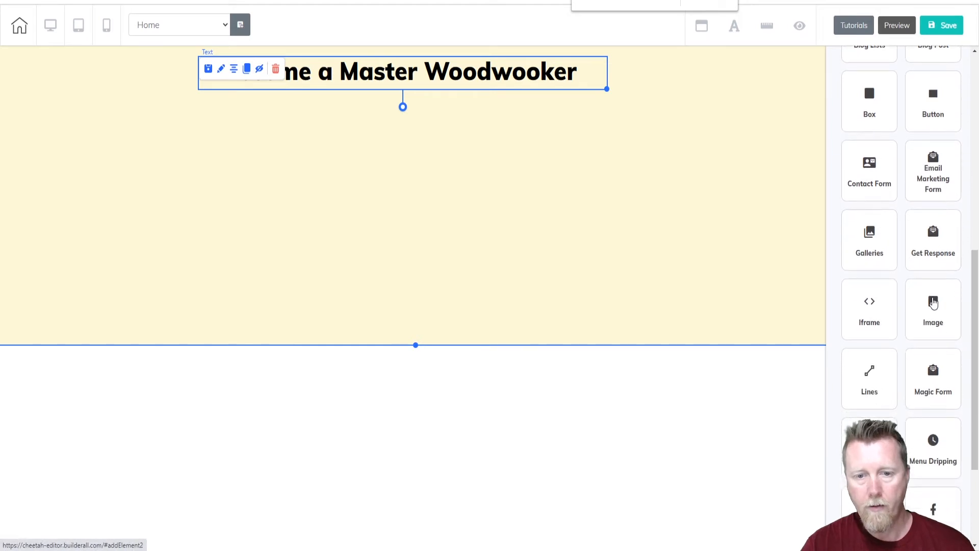
click(940, 331)
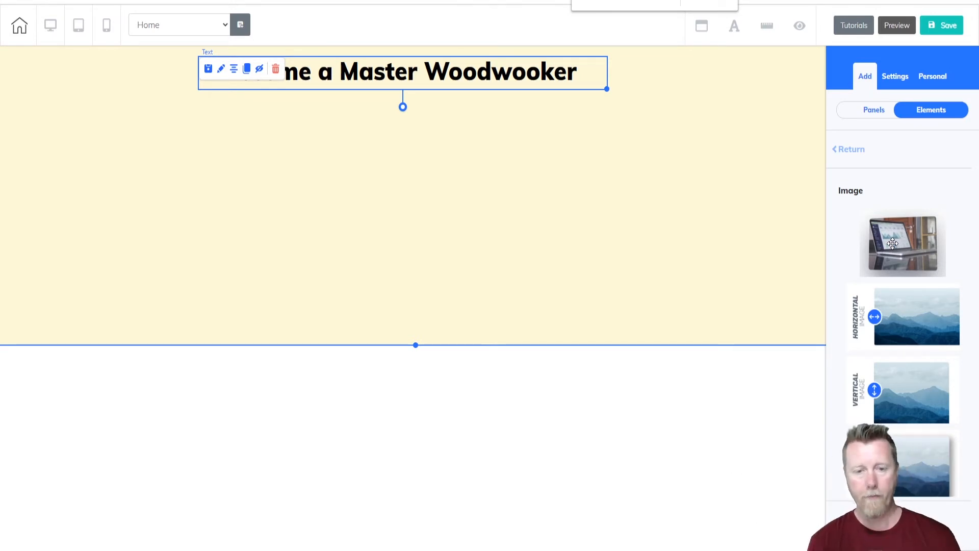
click(917, 326)
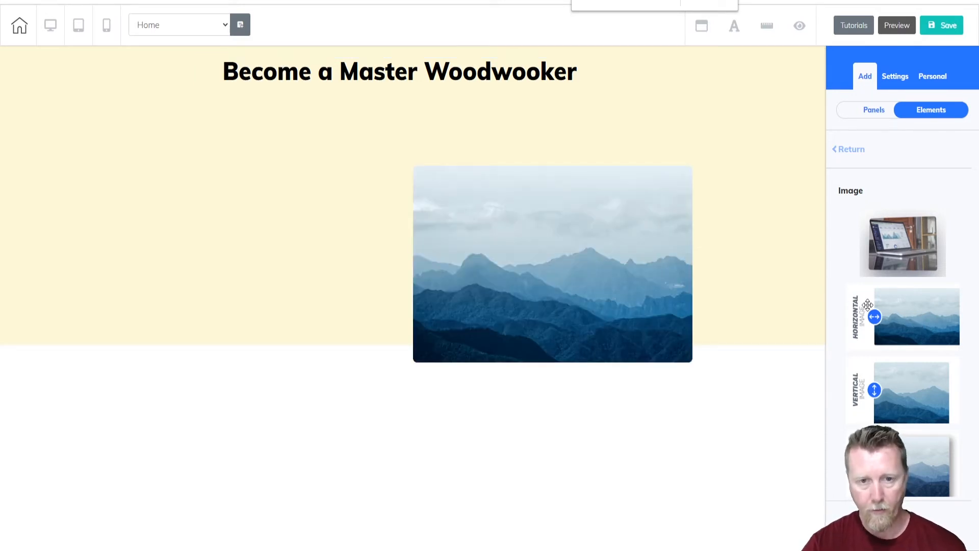
click(881, 119)
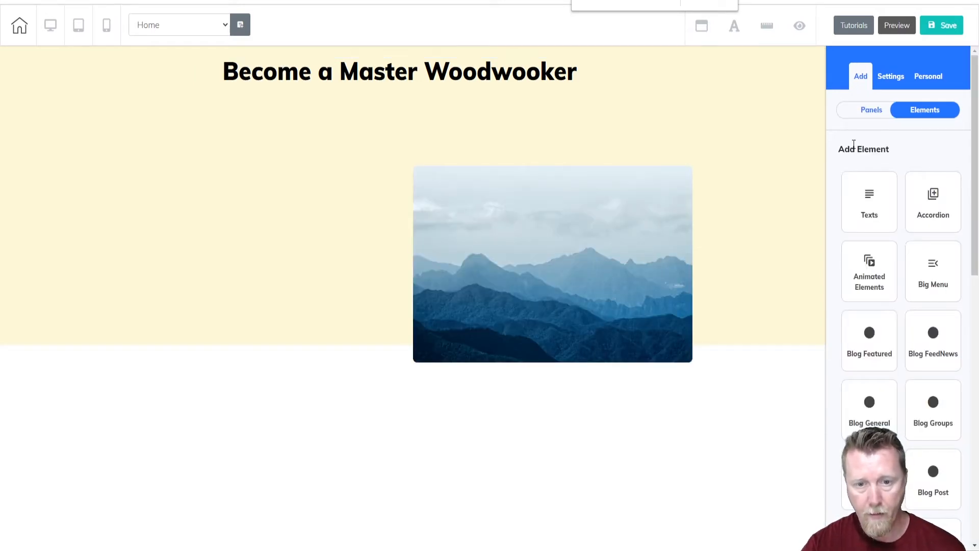
Replace the placeholder mountain picture with the uploaded woodworking image 2020-06-08_10-29-36 from the user files.
click(493, 175)
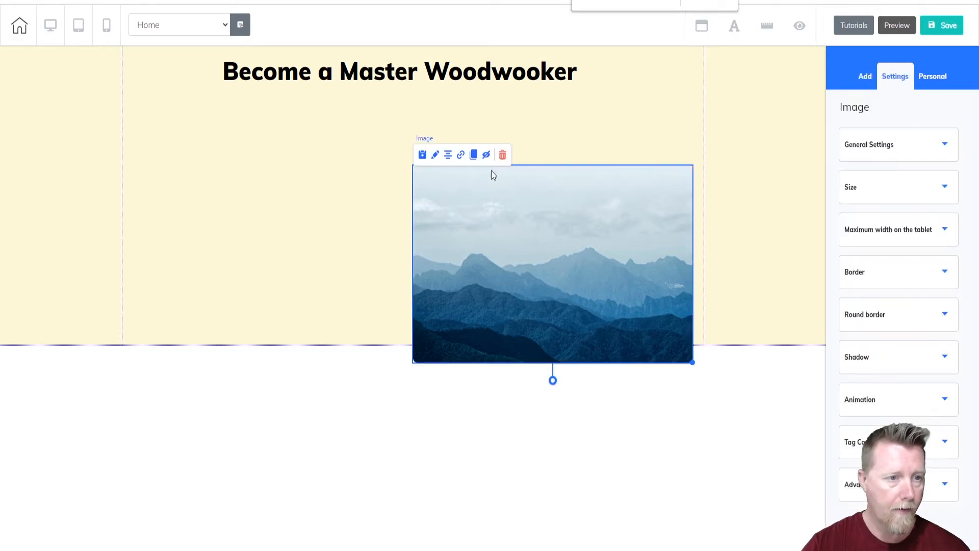
click(948, 145)
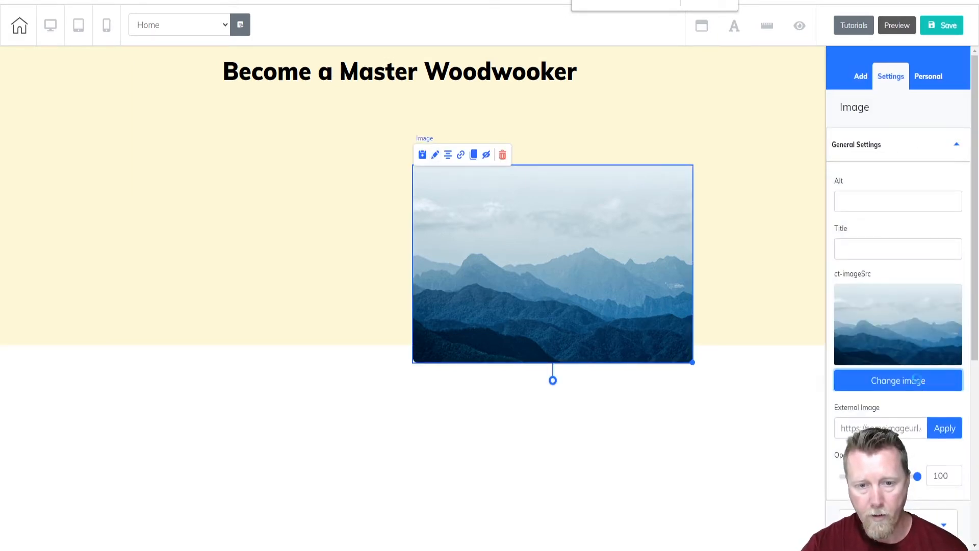
click(918, 383)
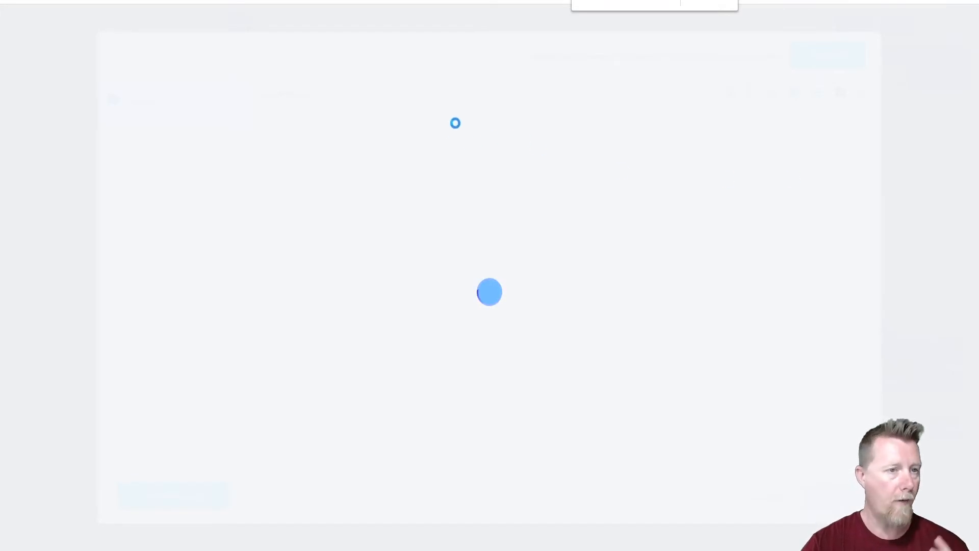
mouse_move(308, 192)
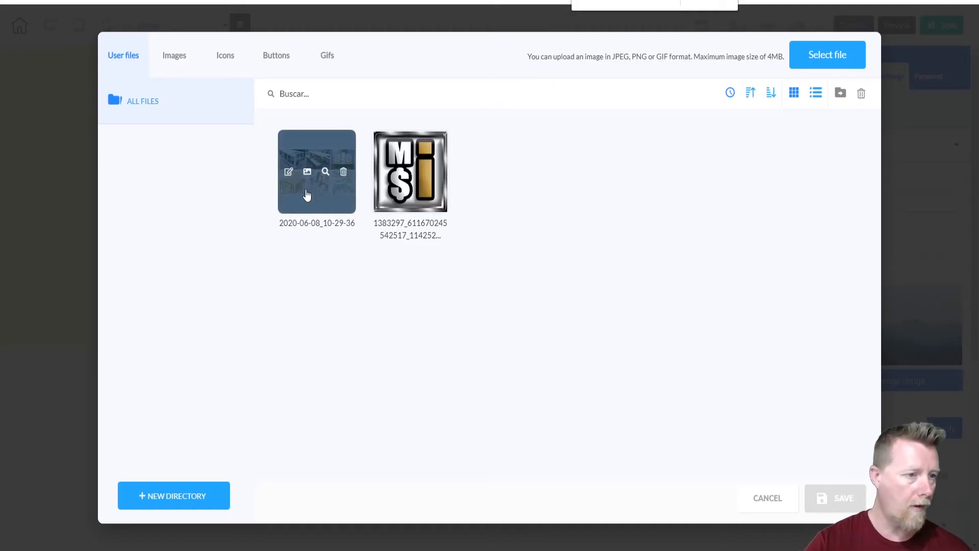
click(834, 56)
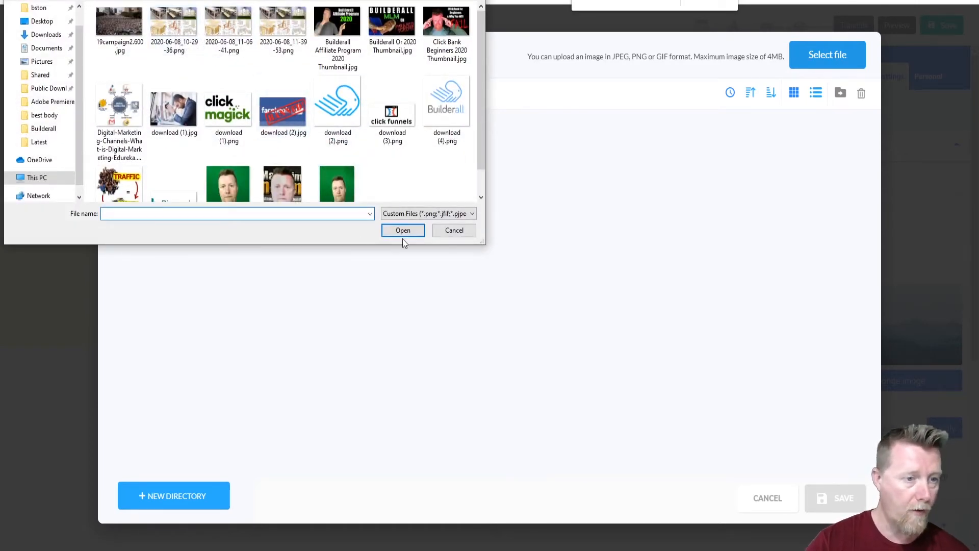
click(461, 230)
mouse_move(323, 174)
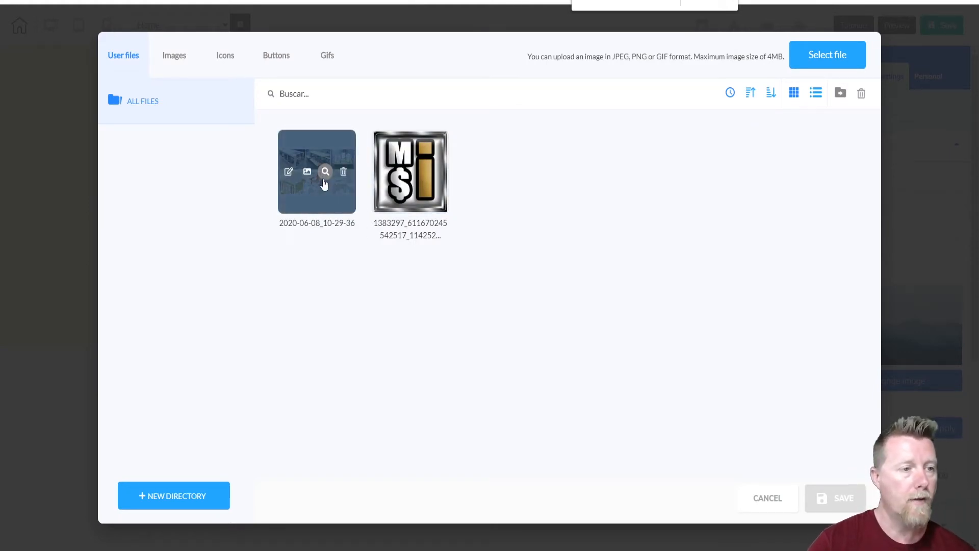
click(324, 173)
click(696, 138)
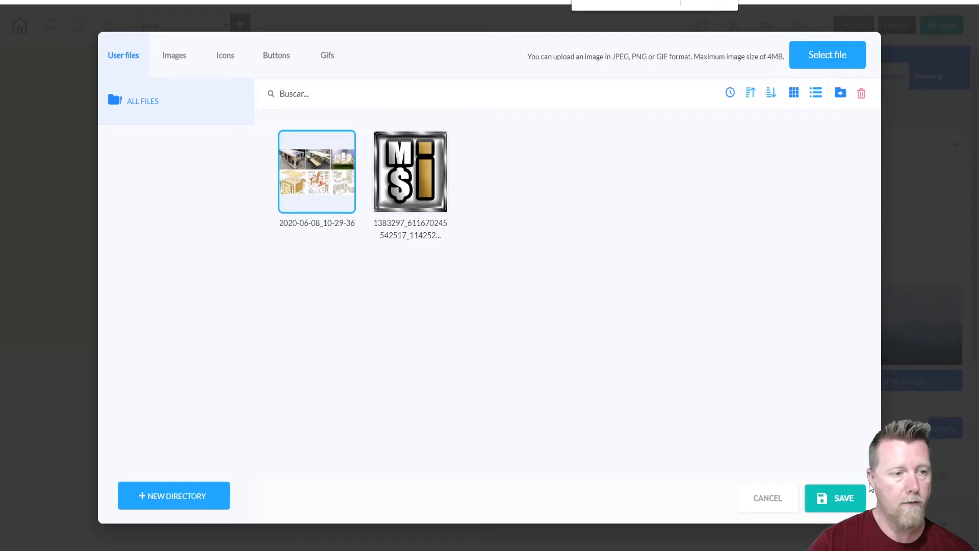
click(860, 509)
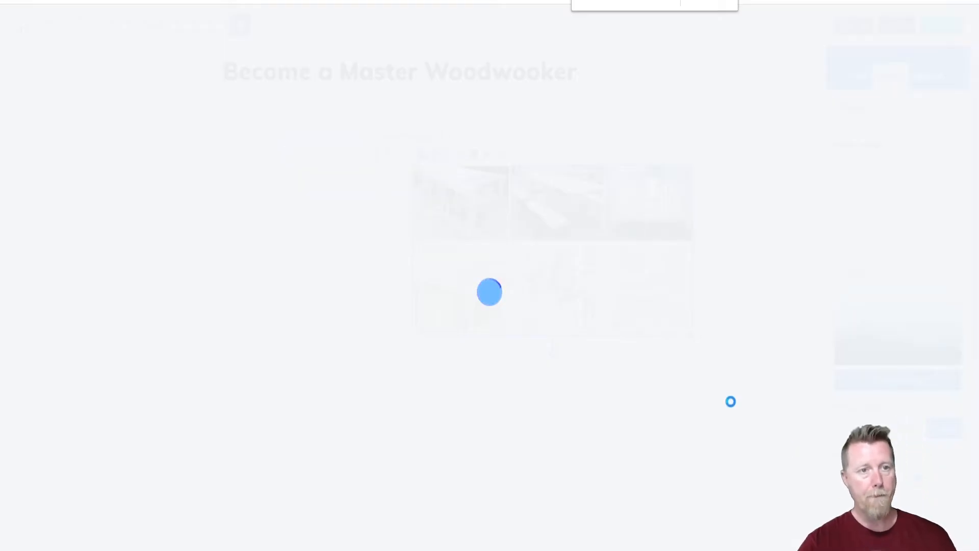
Move the woodworking image under the heading and enlarge it to roughly the heading's width within the cream panel.
drag(569, 260, 414, 204)
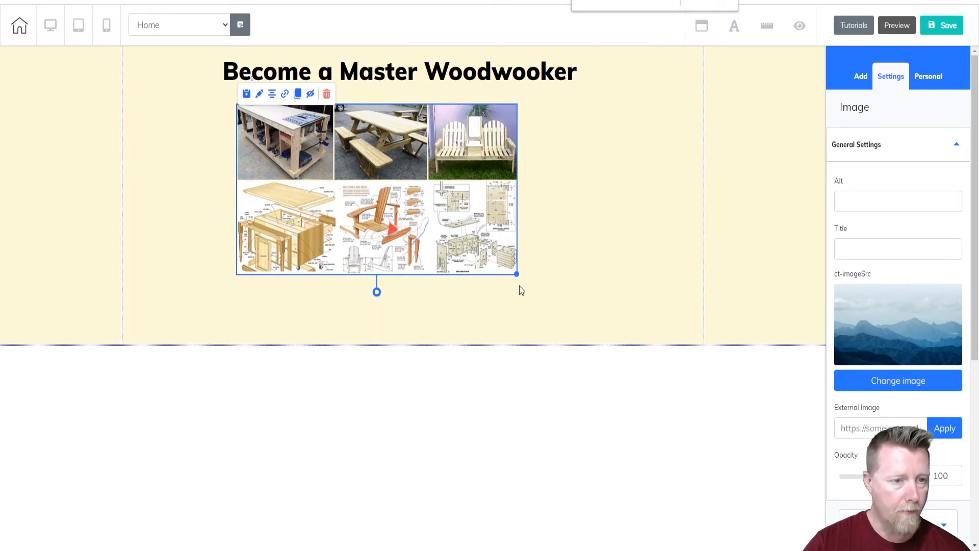
drag(515, 274, 589, 317)
click(221, 321)
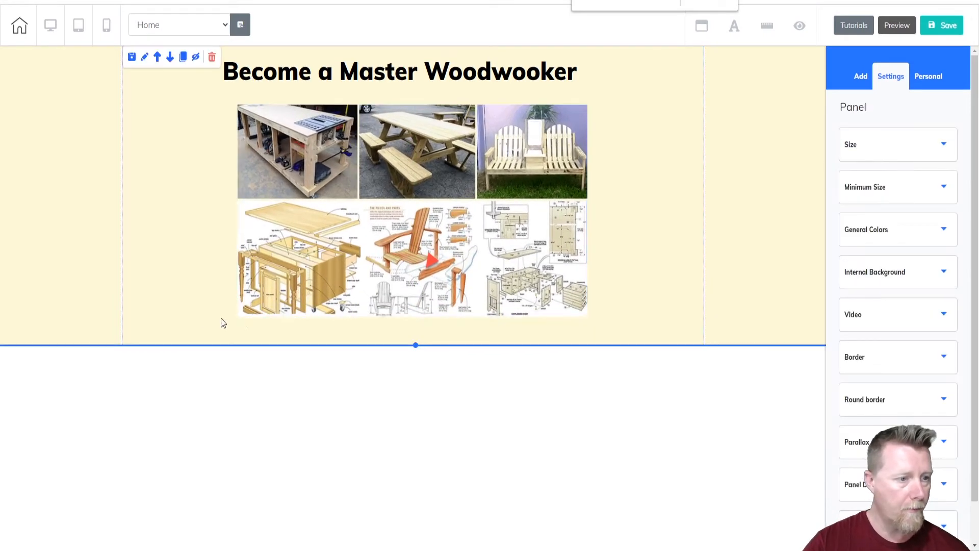
Enlarge the woodworking image to about the heading box's width, centred under it, and extend the cream panel well below the image.
click(246, 302)
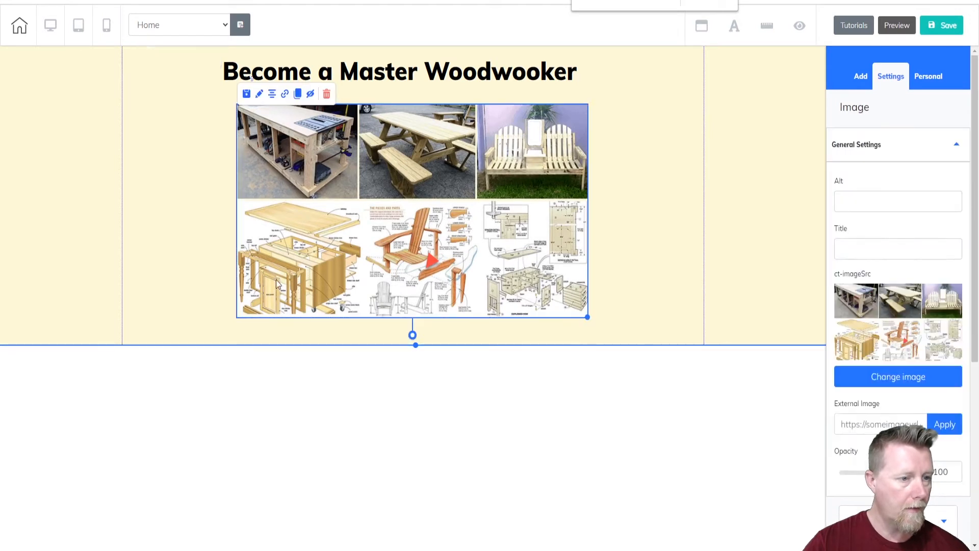
drag(587, 317, 640, 345)
drag(461, 232, 475, 234)
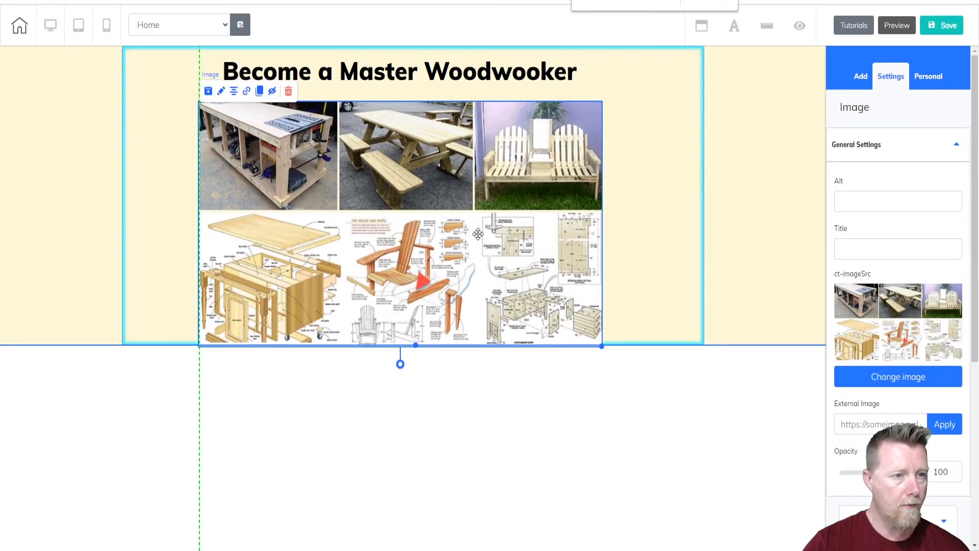
drag(415, 346, 415, 474)
click(608, 174)
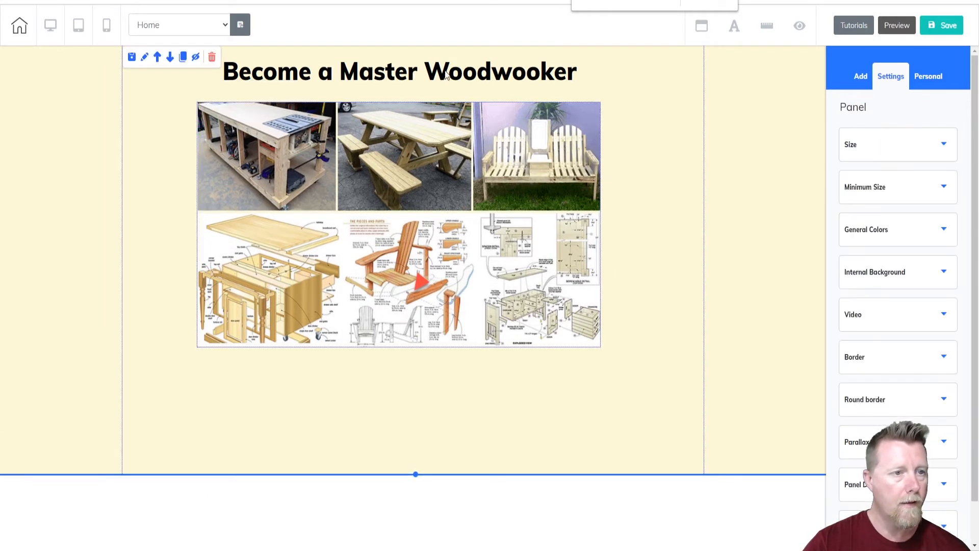
Extend the heading text to read "Become a Master Woodwooker and Amaze your Friends".
click(584, 73)
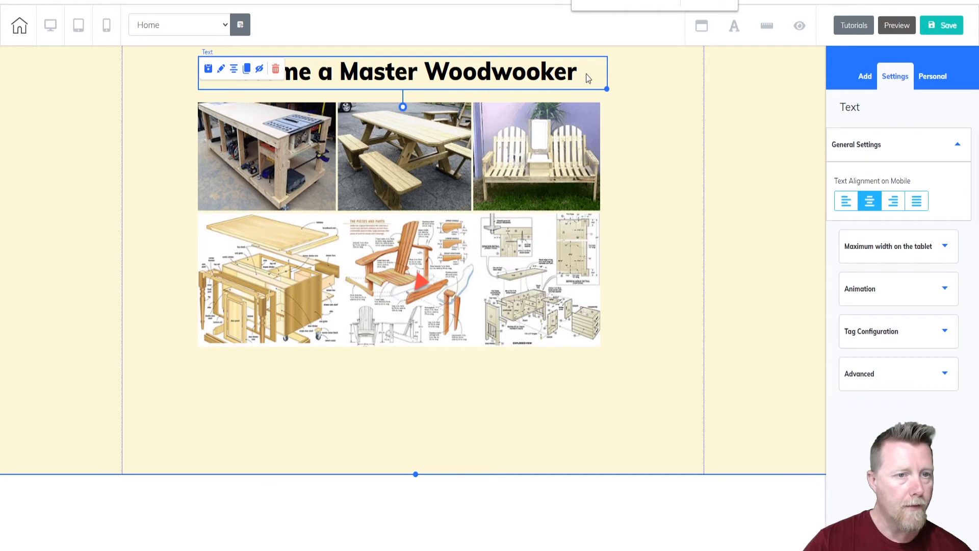
double_click(511, 81)
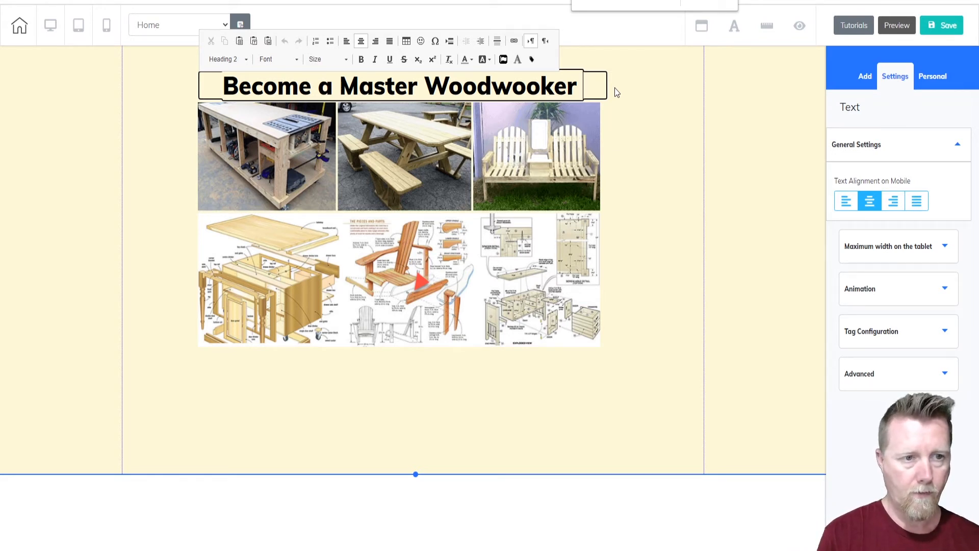
text(and)
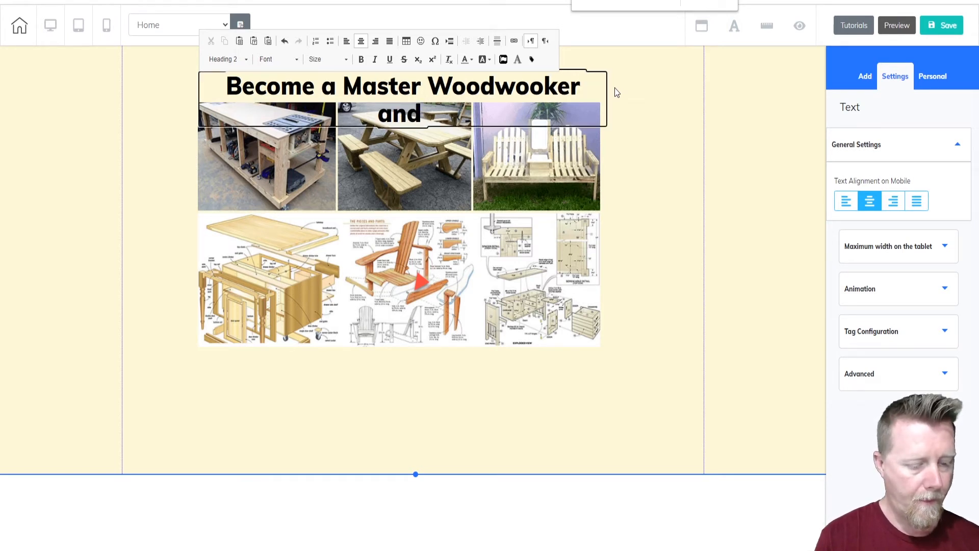
text( Amze)
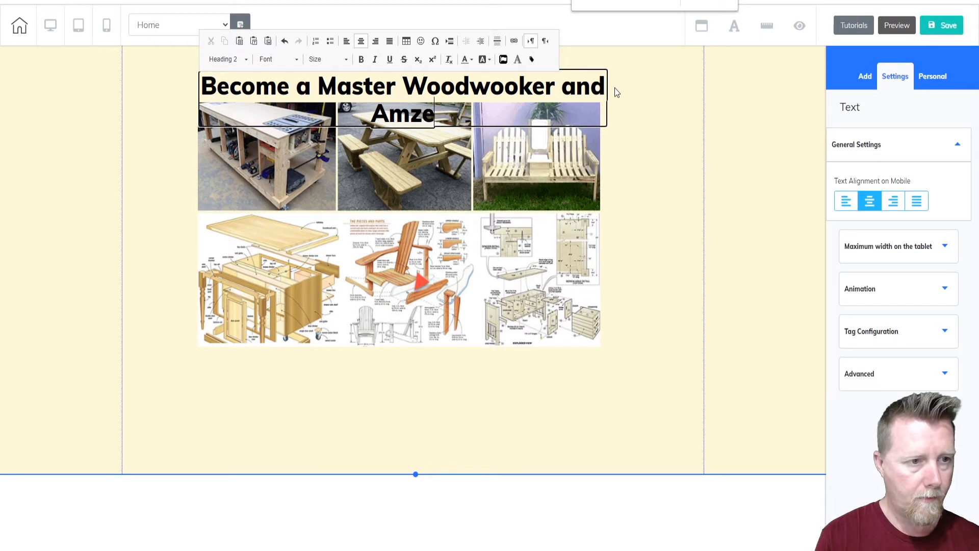
key(BackSpace)
key(BackSpace)
text(av)
key(BackSpace)
text(ze y)
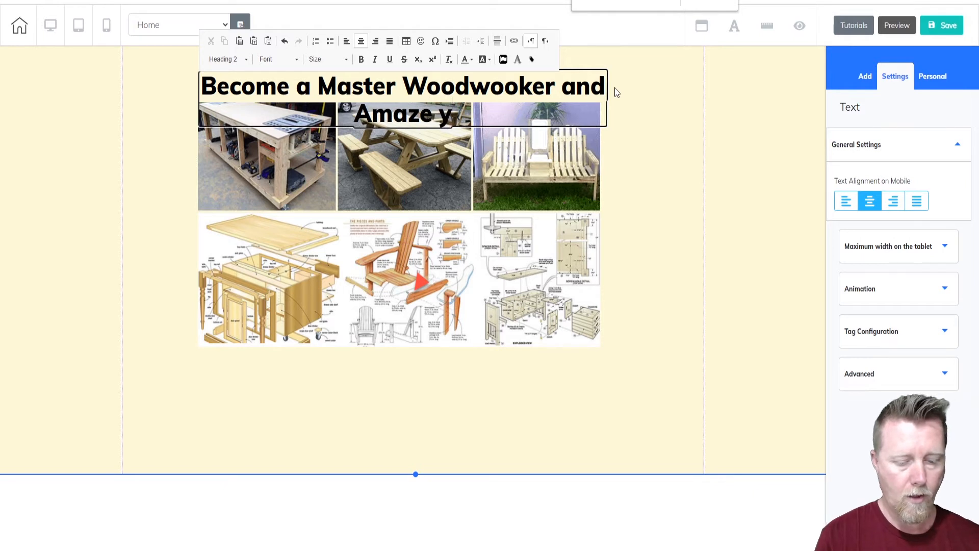
text(our)
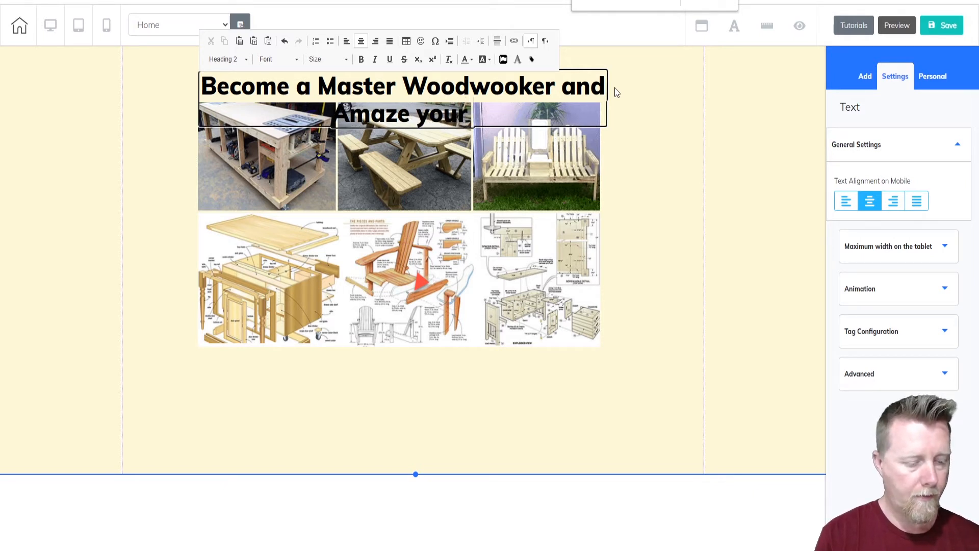
text( Friends)
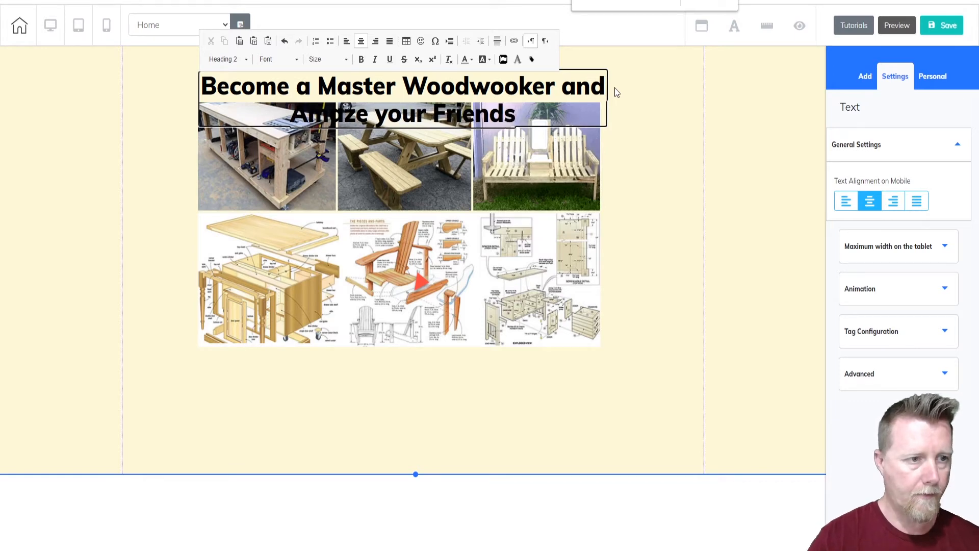
click(628, 143)
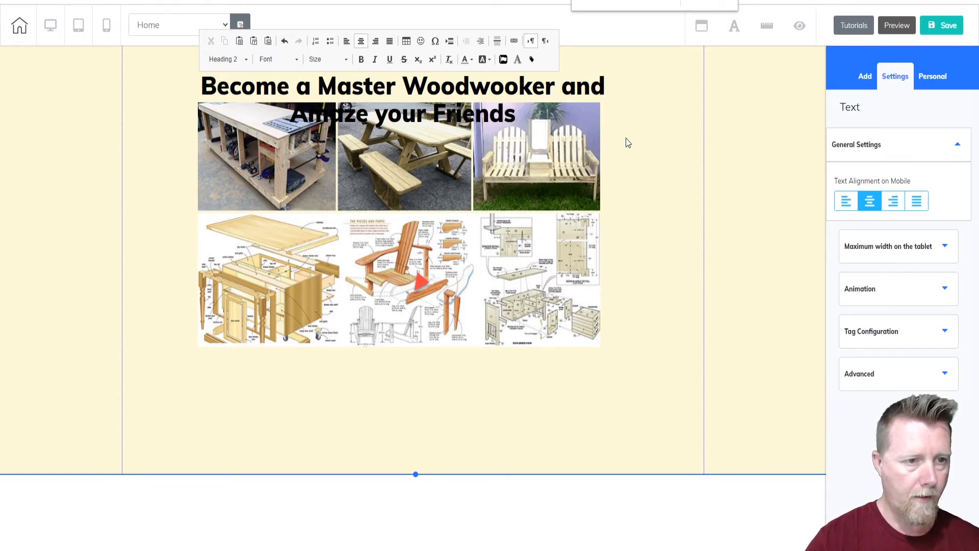
Move the woodworking image down clear of the two-line heading, then select the heading text box.
click(537, 178)
click(448, 230)
drag(435, 229, 434, 229)
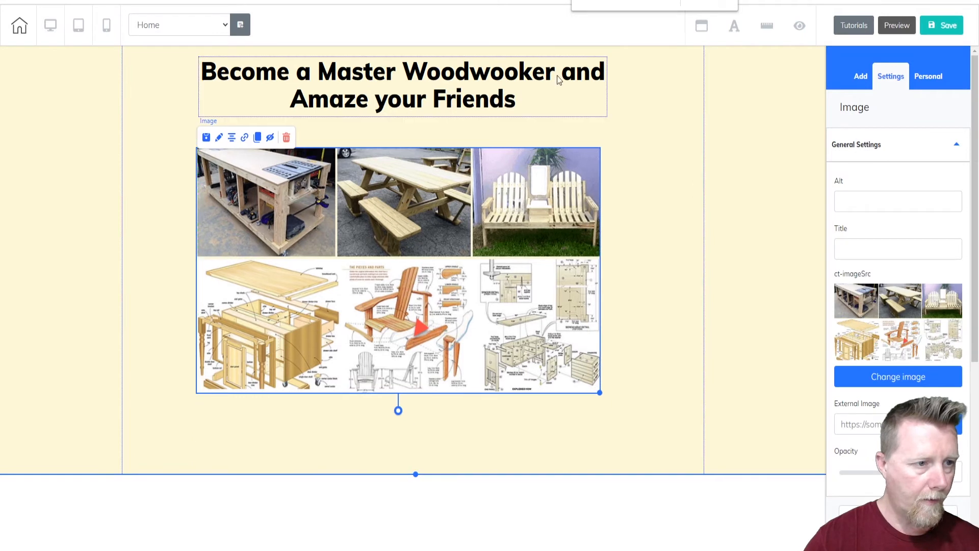
click(351, 99)
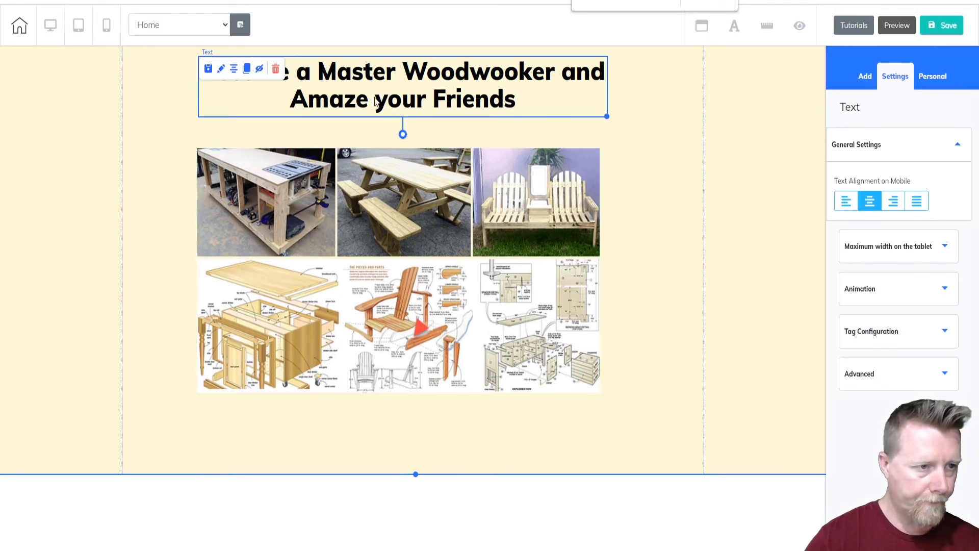